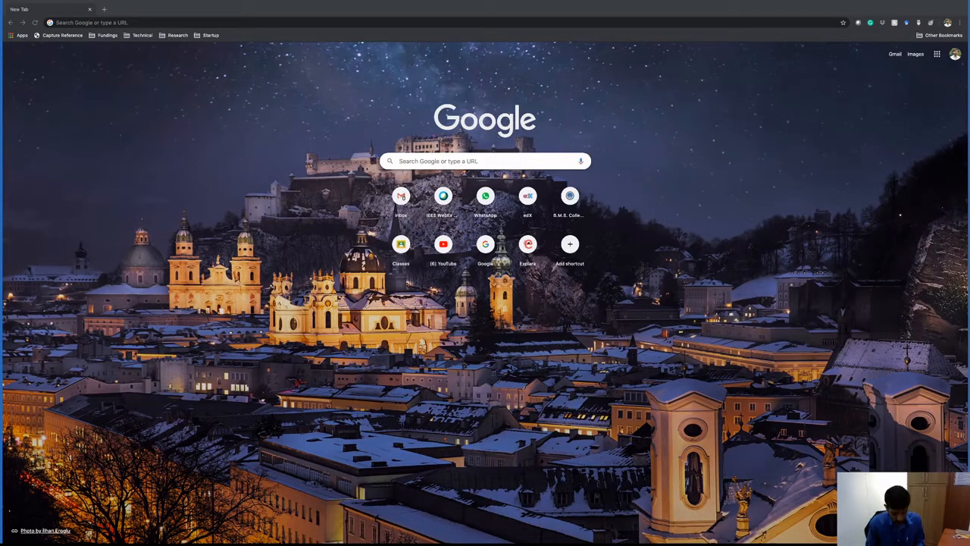
Search the web for "download unity hub" and download the Unity Hub installer from Unity's official download page.
{"action": "key", "text": "super+Tab"}
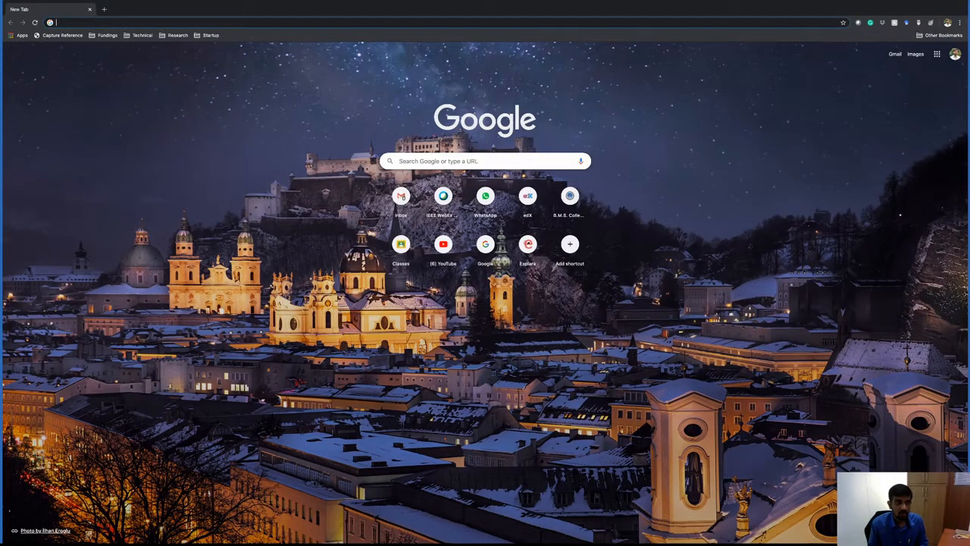
{"action": "type", "text": "download "}
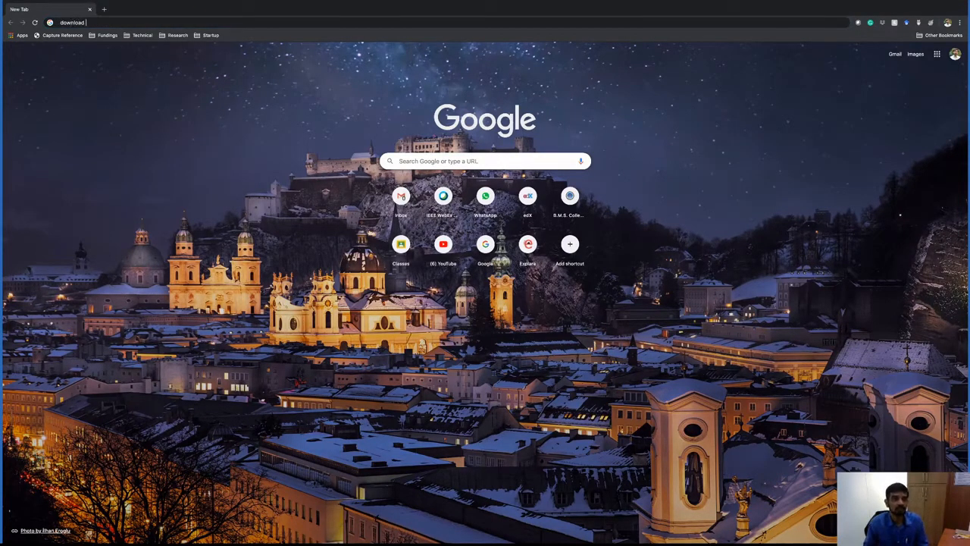
{"action": "type", "text": "unity hub"}
{"action": "key", "text": "Return"}
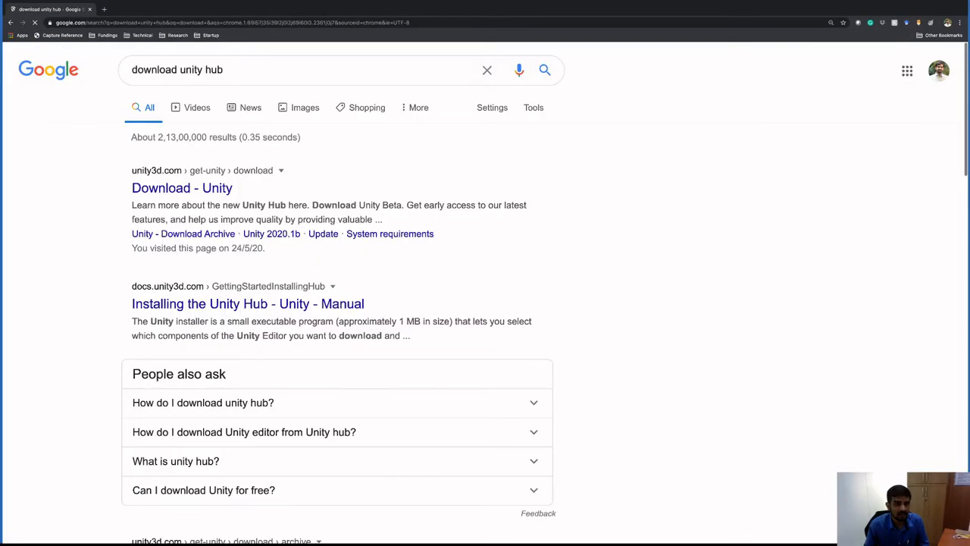
{"action": "left_click", "coordinate": [182, 188]}
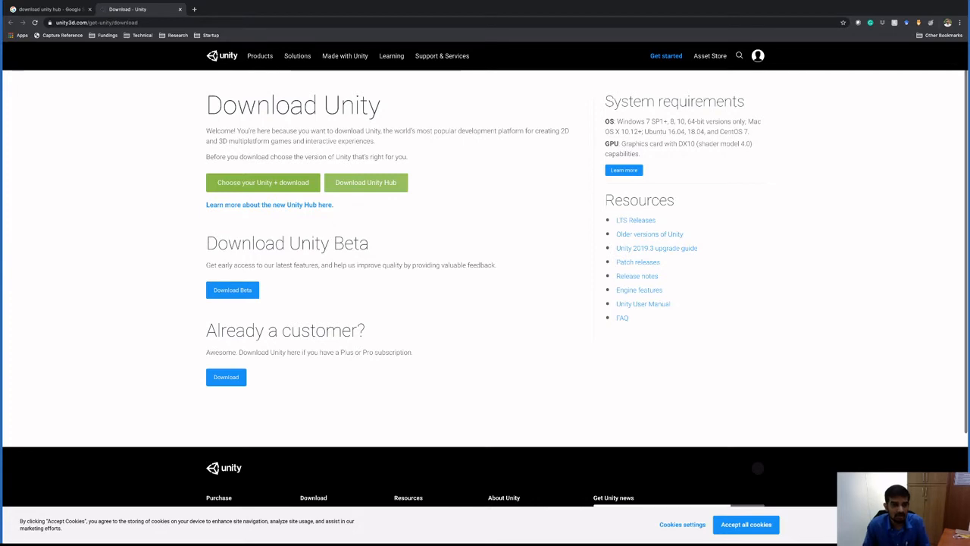
{"action": "left_click", "coordinate": [365, 182]}
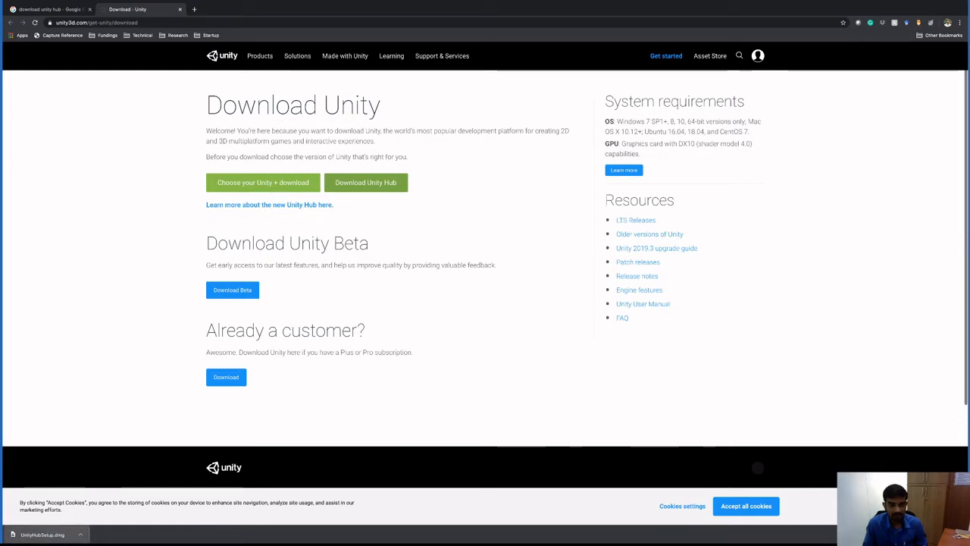
Open the downloaded UnityHubSetup.dmg, copy Unity Hub into the Applications folder and close the Applications window.
{"action": "left_click", "coordinate": [42, 534]}
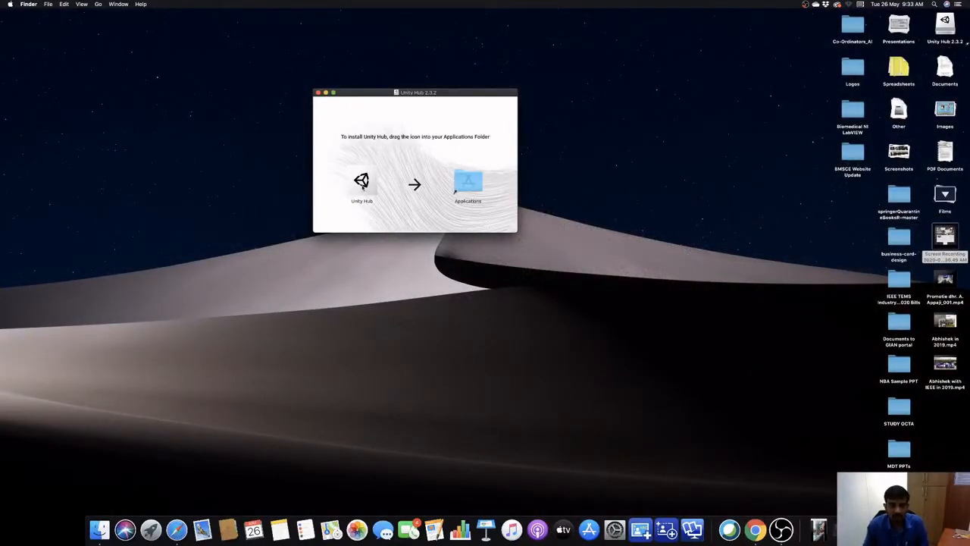
{"action": "left_click_drag", "start_coordinate": [363, 186], "coordinate": [465, 187]}
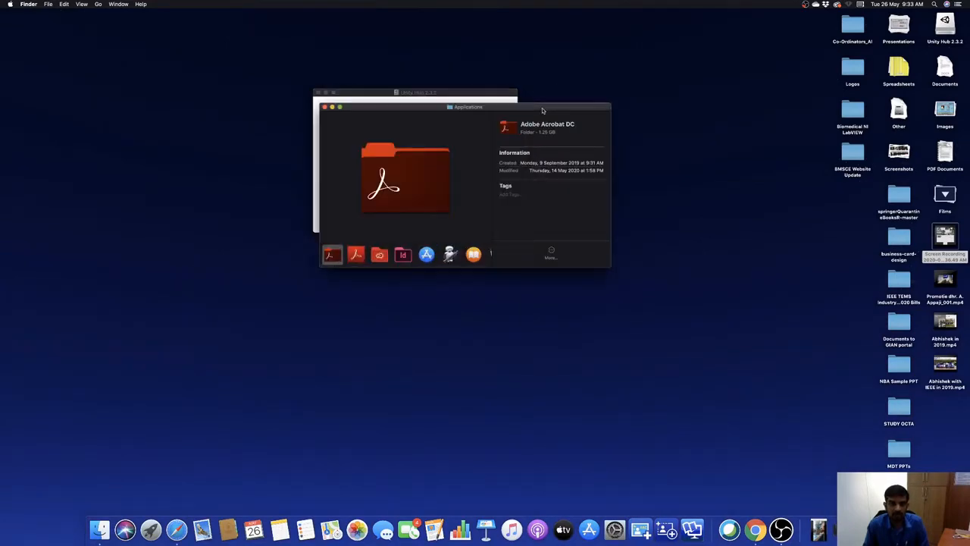
{"action": "left_click", "coordinate": [543, 111]}
{"action": "left_click", "coordinate": [324, 108]}
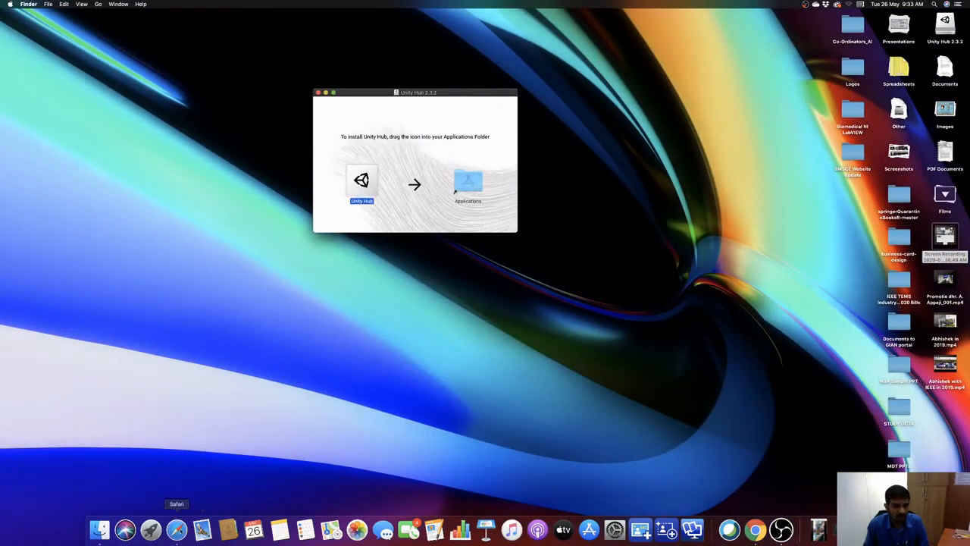
Launch the installed Unity Hub app, close the installer window and approve opening the app downloaded from the internet.
{"action": "left_click", "coordinate": [150, 529]}
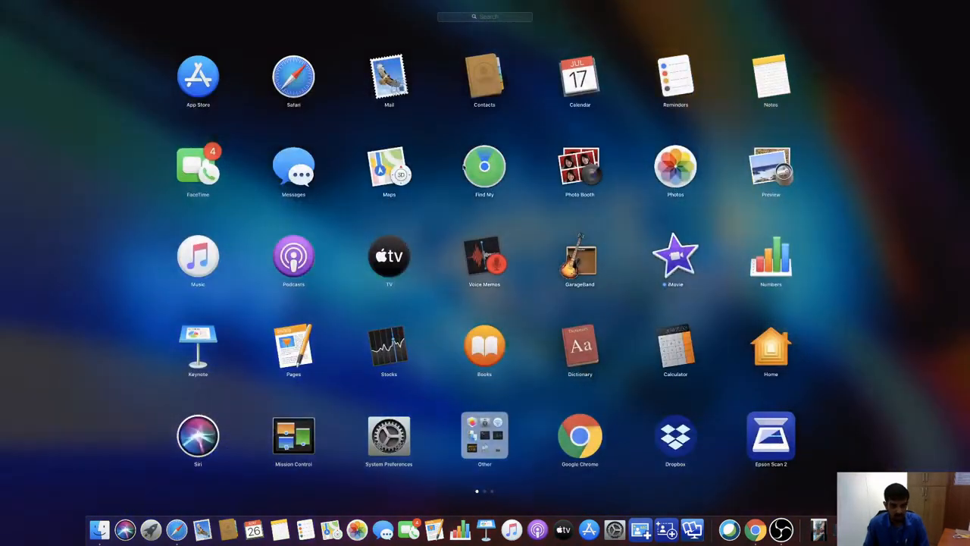
{"action": "type", "text": "uni"}
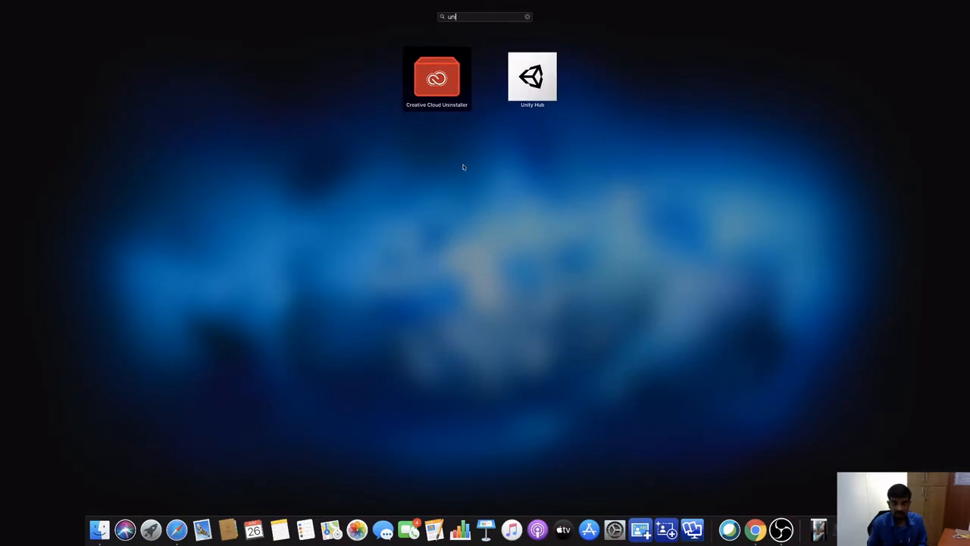
{"action": "left_click", "coordinate": [529, 82]}
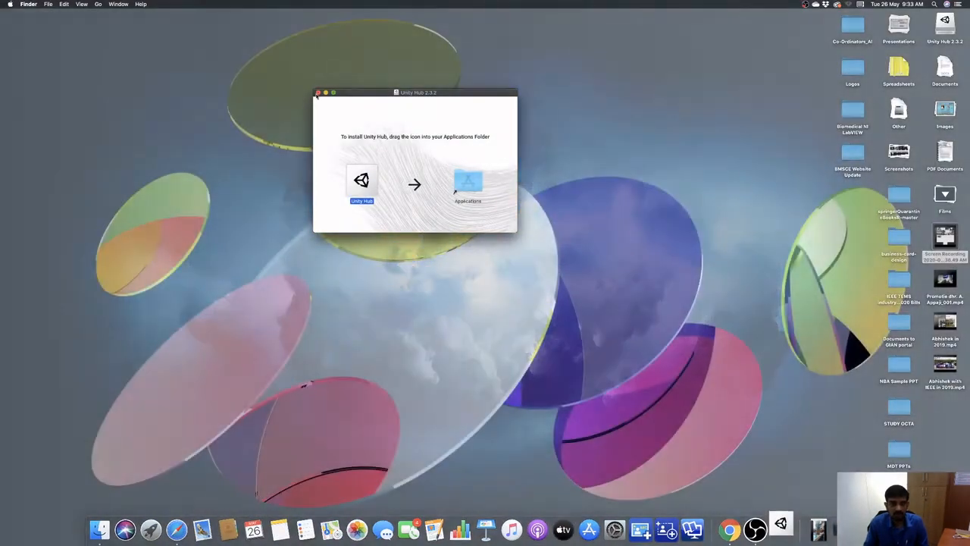
{"action": "left_click", "coordinate": [317, 93]}
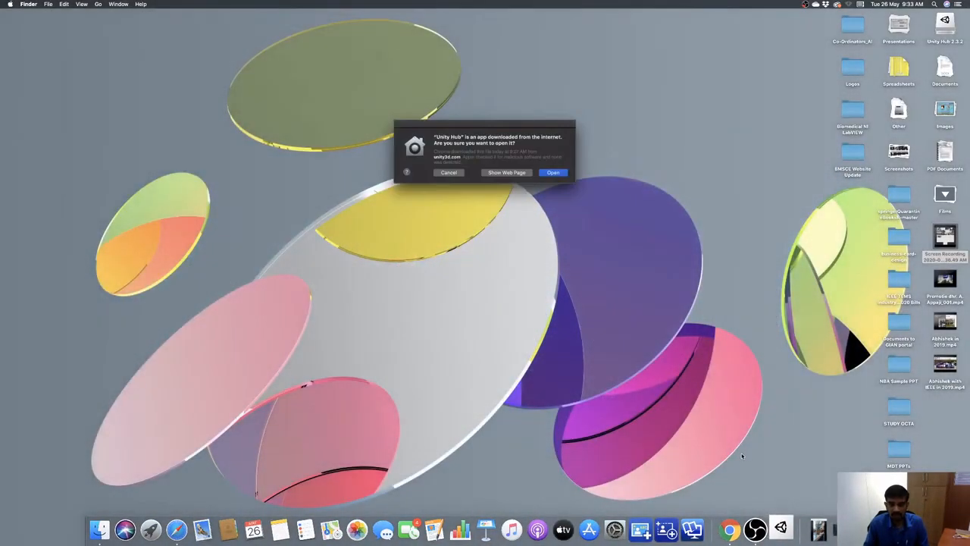
{"action": "left_click", "coordinate": [553, 171]}
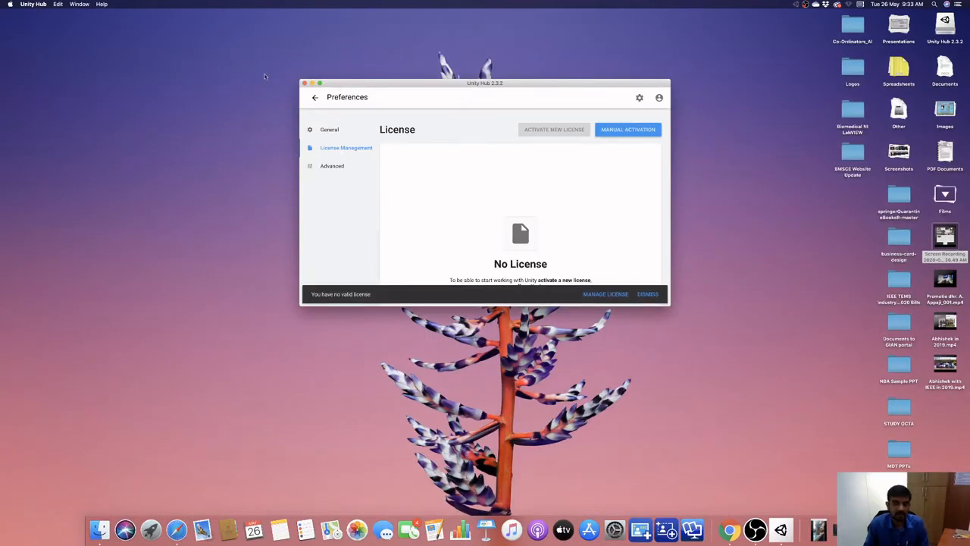
Enlarge the Unity Hub window to fill the screen.
{"action": "left_click", "coordinate": [320, 83]}
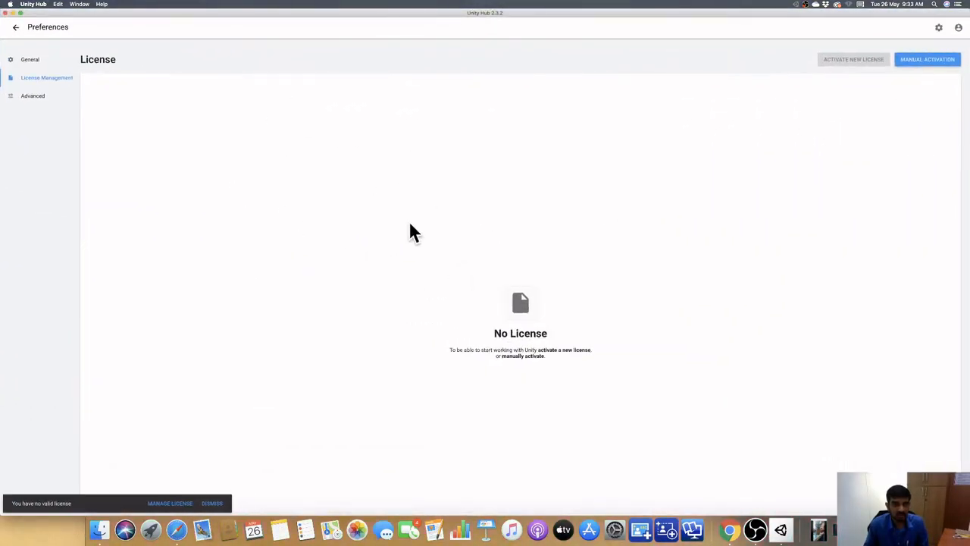
{"action": "left_click", "coordinate": [20, 13]}
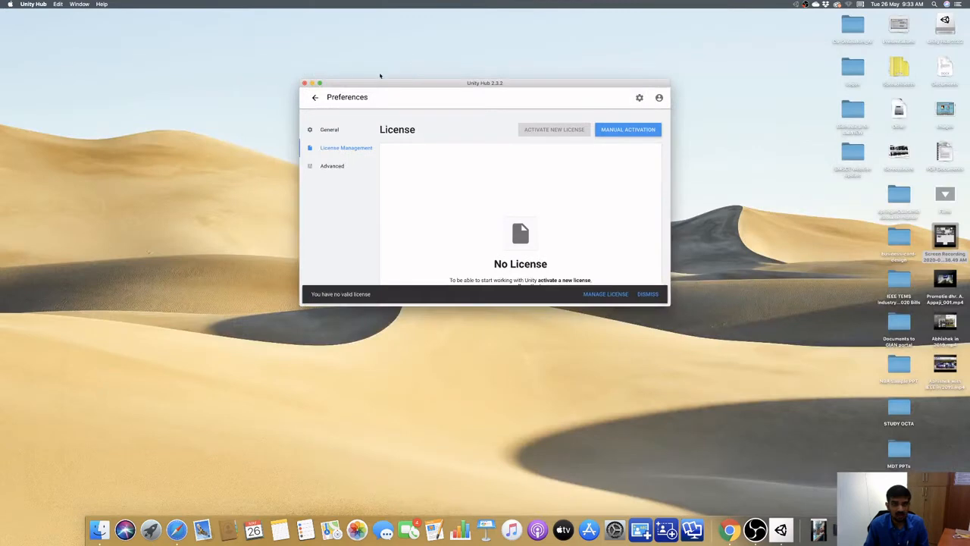
{"action": "left_click", "coordinate": [320, 84]}
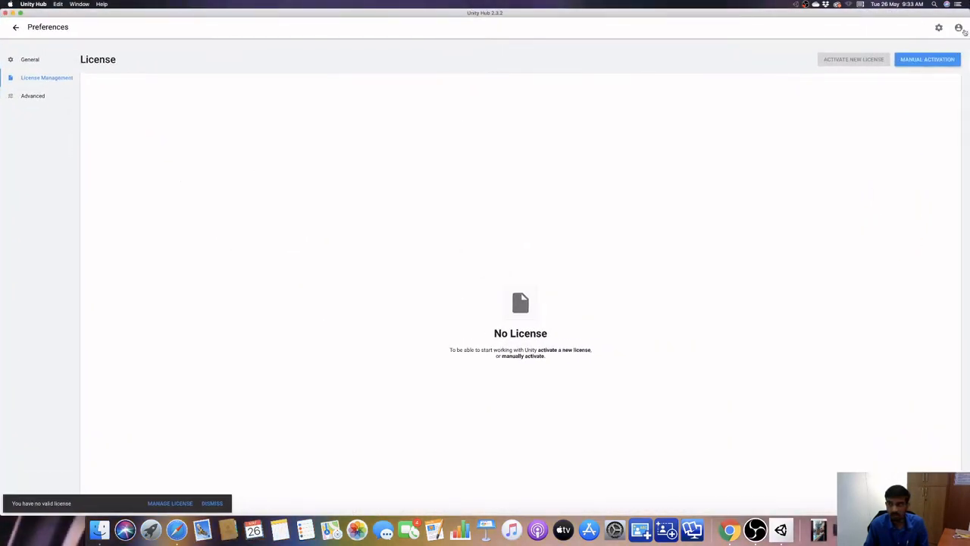
Begin signing in to Unity ID with a Google account and submit the account's email address.
{"action": "left_click", "coordinate": [959, 28]}
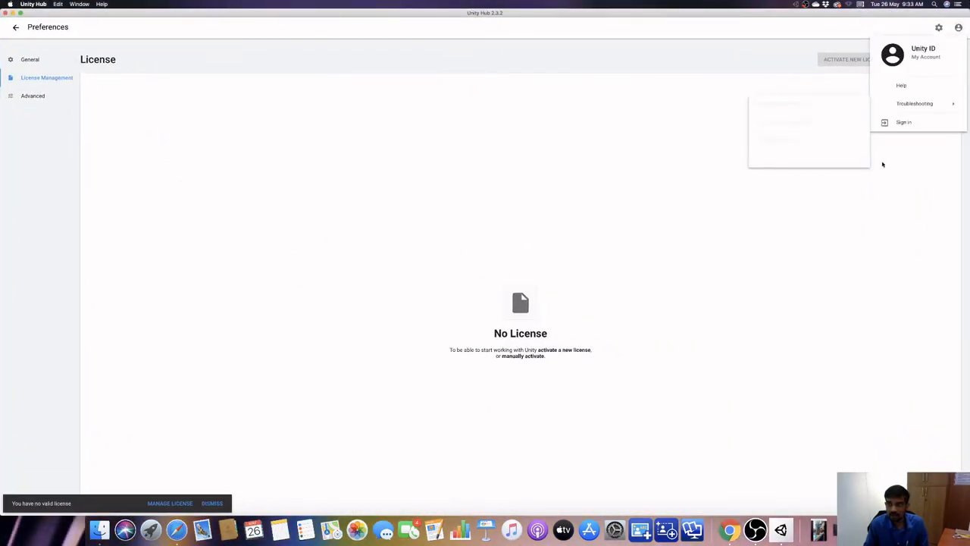
{"action": "left_click", "coordinate": [894, 123]}
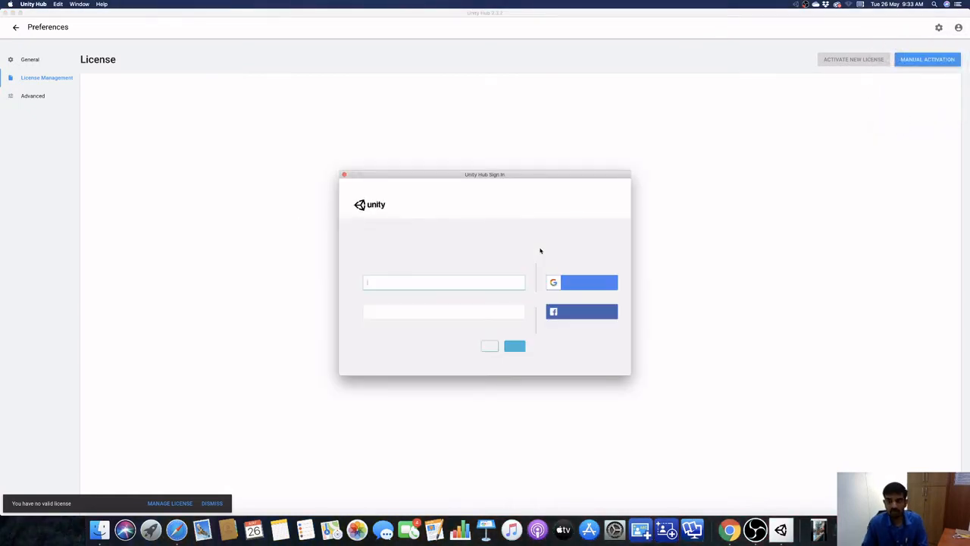
{"action": "left_click", "coordinate": [426, 281]}
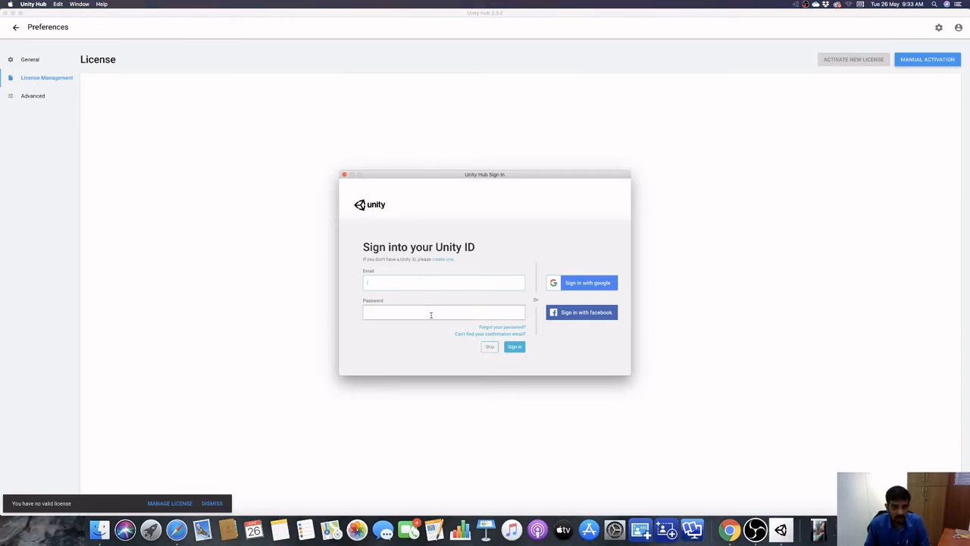
{"action": "left_click", "coordinate": [587, 284]}
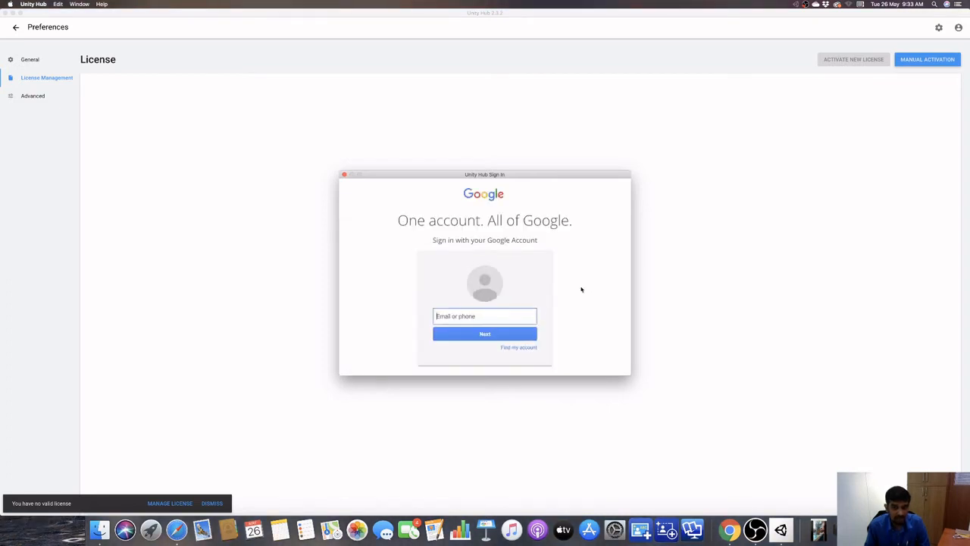
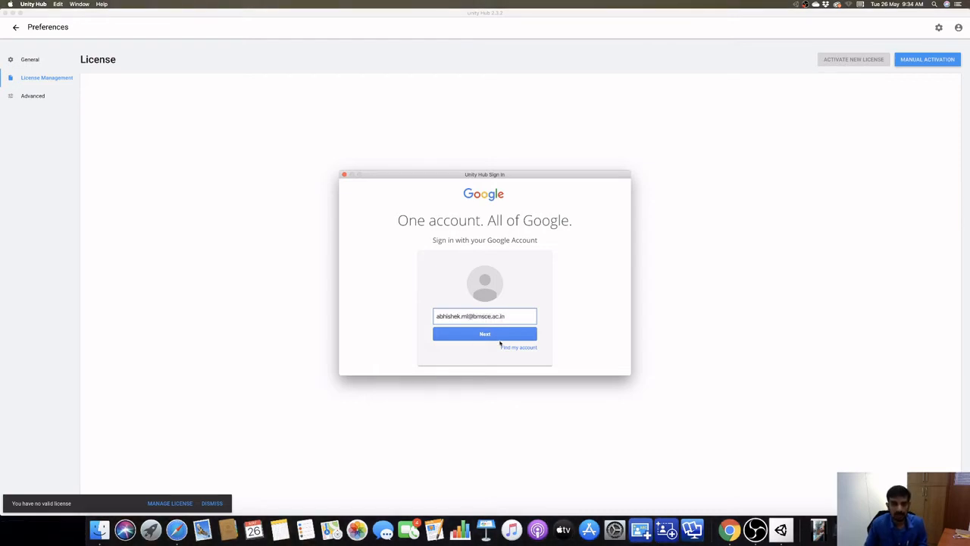
{"action": "left_click", "coordinate": [496, 337]}
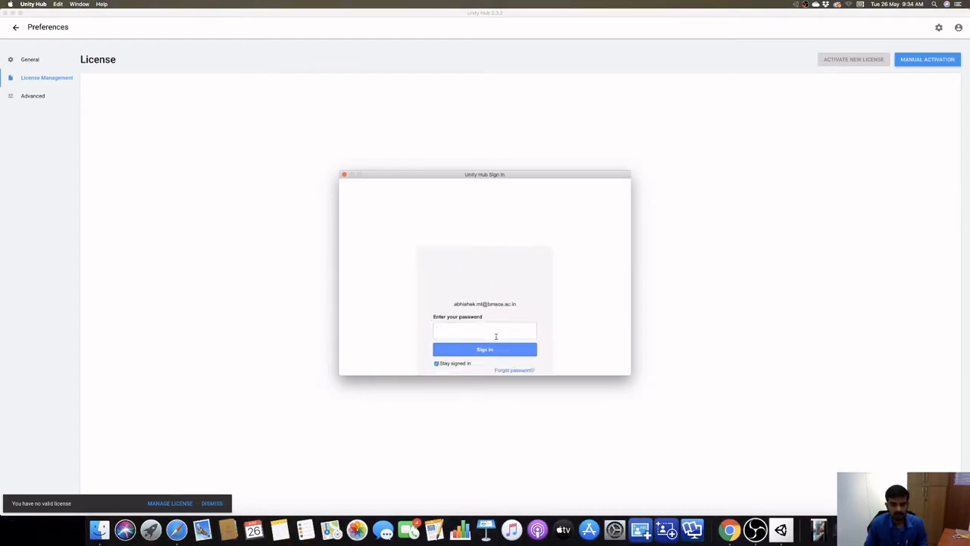
Enter the Google account password, sign in and allow unity.com to access the account information.
{"action": "type", "text": "•••"}
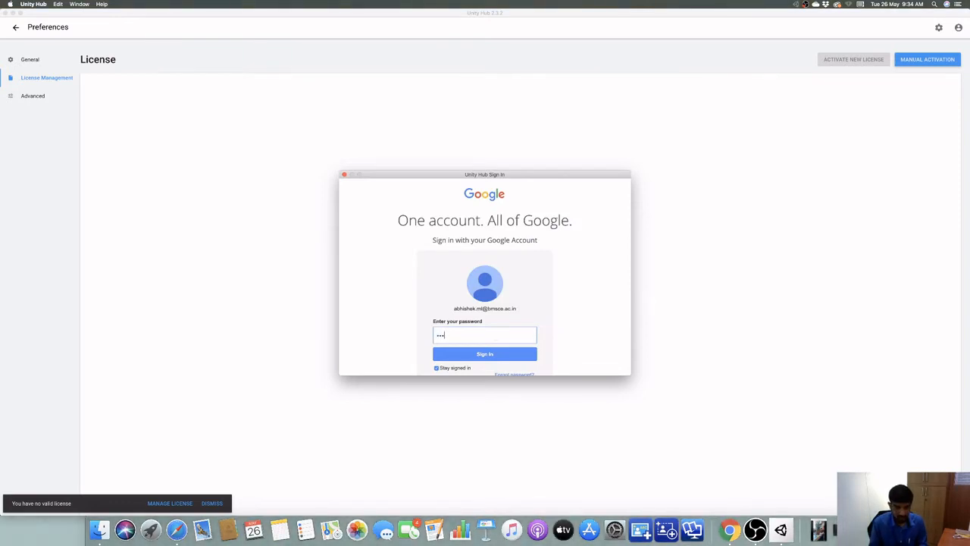
{"action": "type", "text": "••••"}
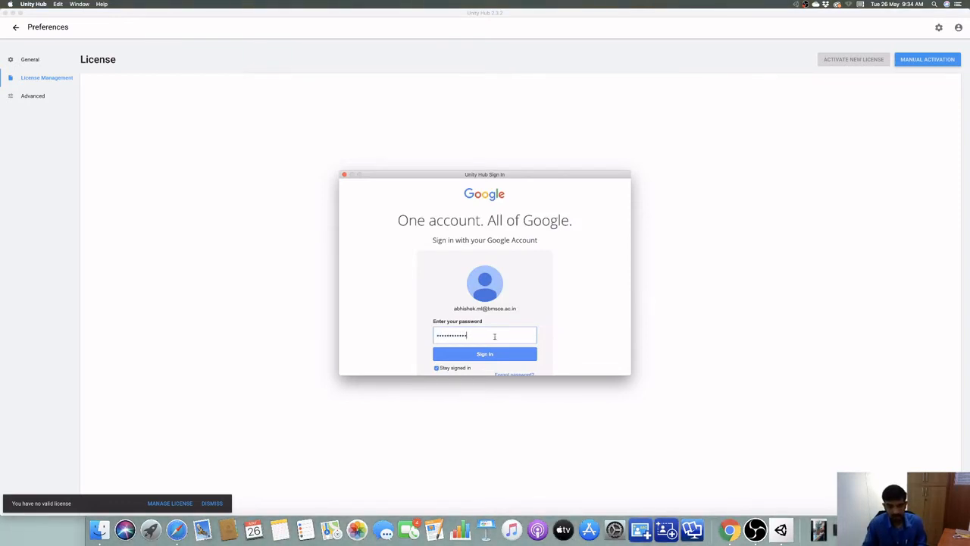
{"action": "left_click", "coordinate": [479, 354]}
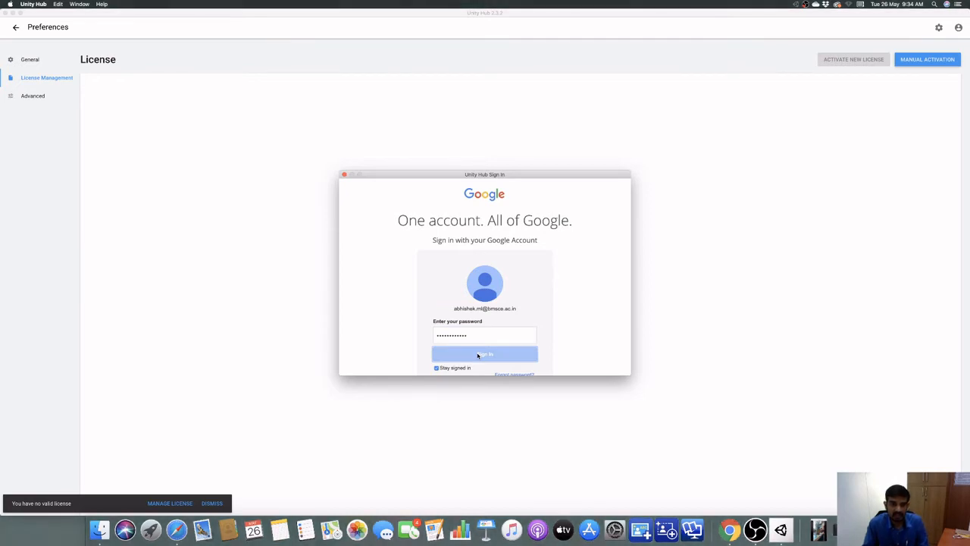
{"action": "scroll", "coordinate": [477, 355], "scroll_direction": "down", "scroll_amount": 3}
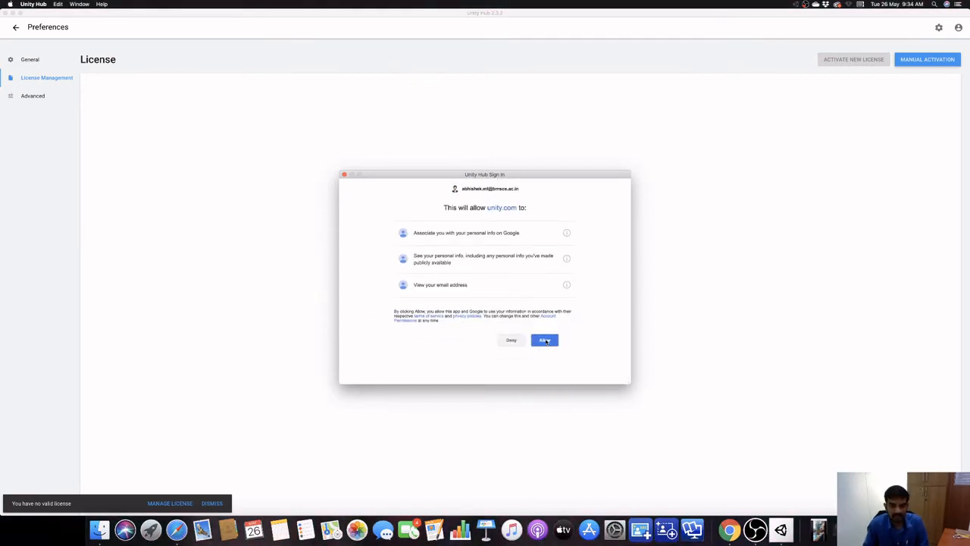
{"action": "left_click", "coordinate": [546, 340]}
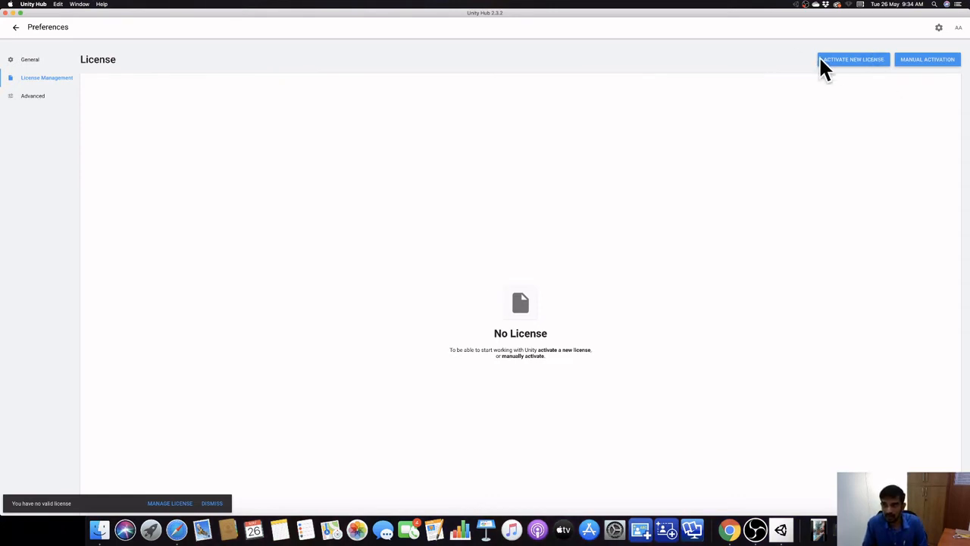
{"action": "left_click", "coordinate": [958, 28]}
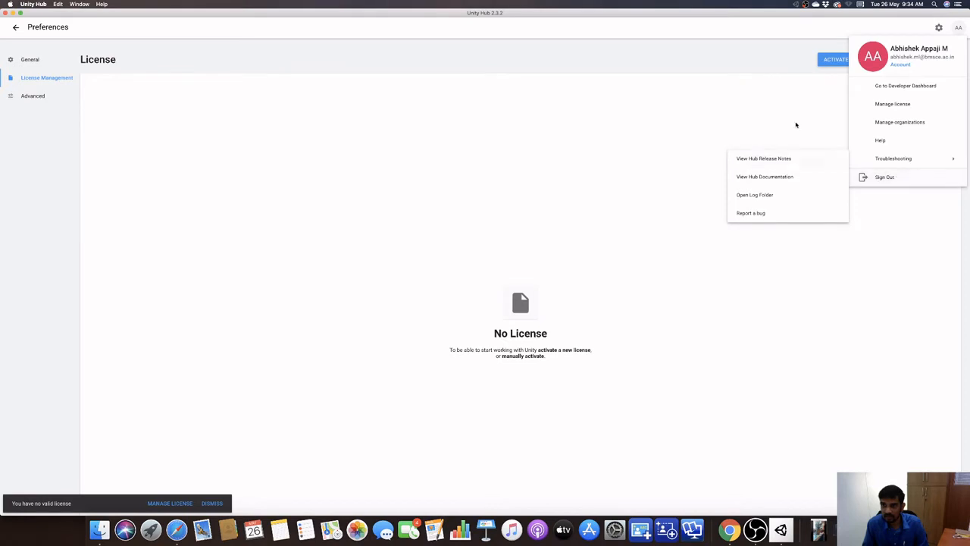
{"action": "left_click", "coordinate": [793, 118]}
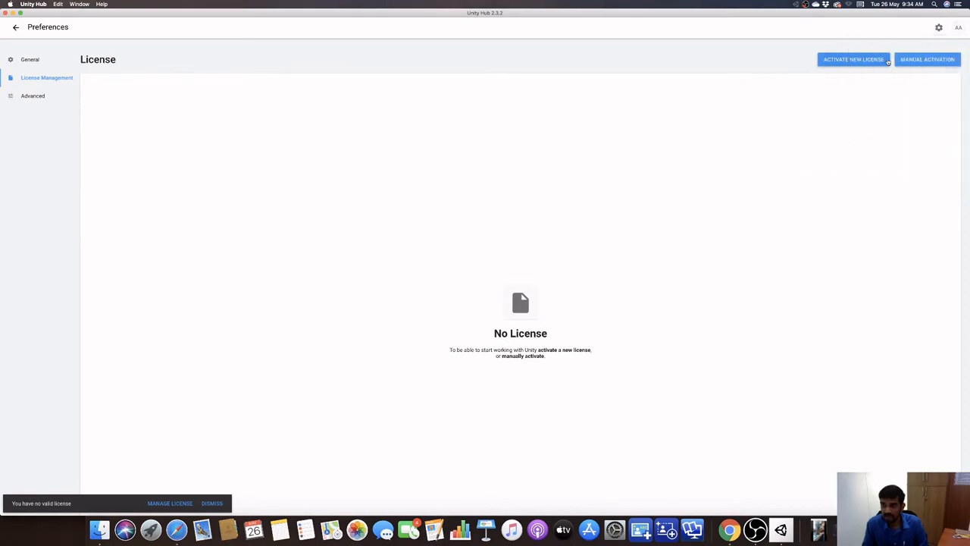
Activate a new Unity Personal license, declaring that Unity is not used in a professional capacity.
{"action": "left_click", "coordinate": [879, 62]}
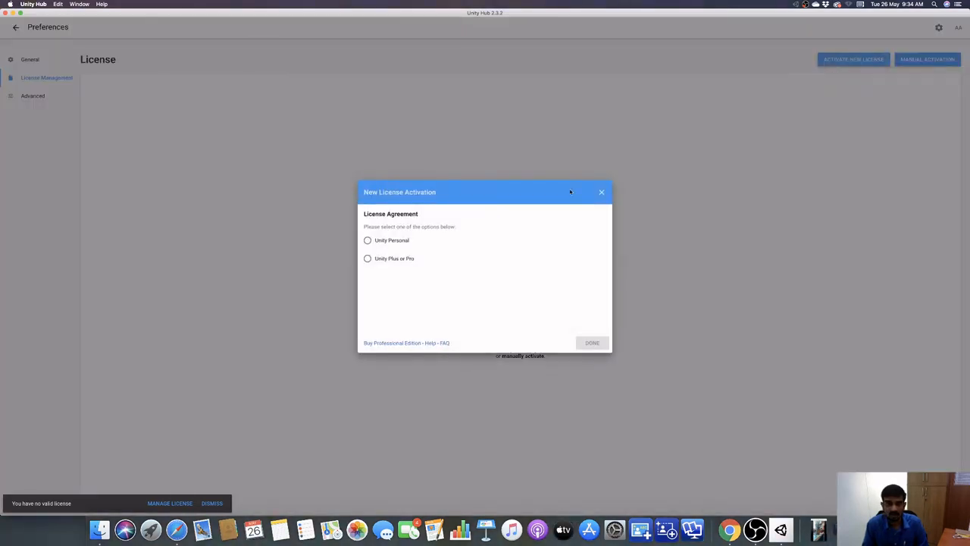
{"action": "left_click", "coordinate": [368, 242]}
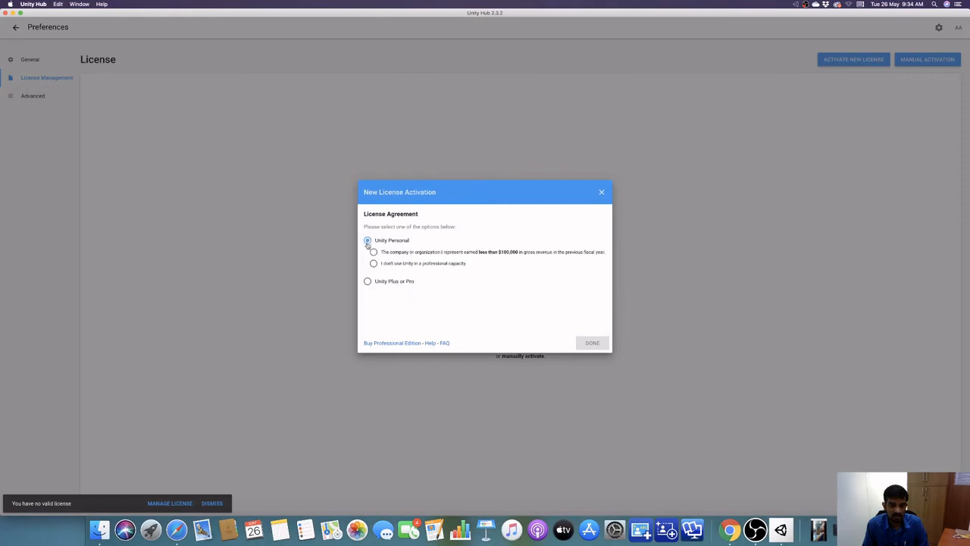
{"action": "left_click", "coordinate": [368, 282]}
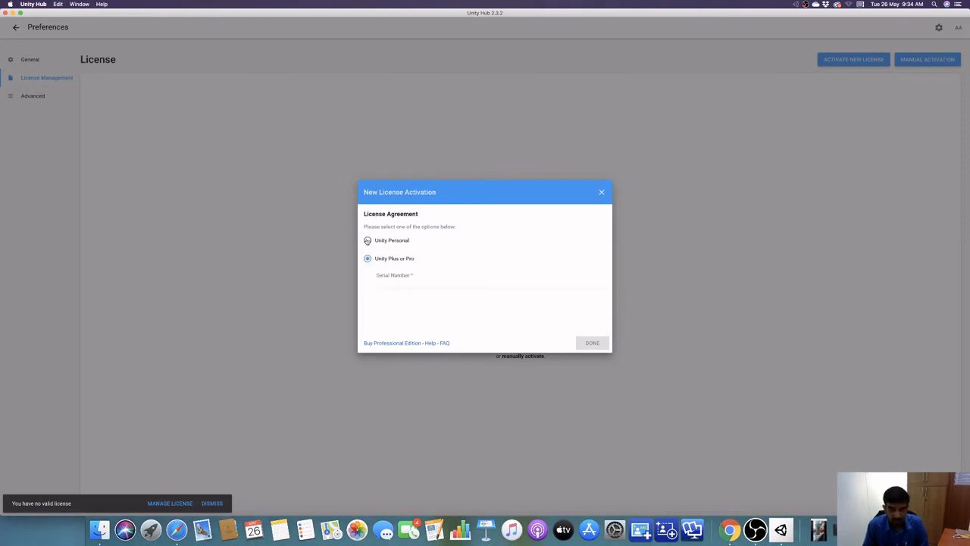
{"action": "left_click", "coordinate": [367, 240]}
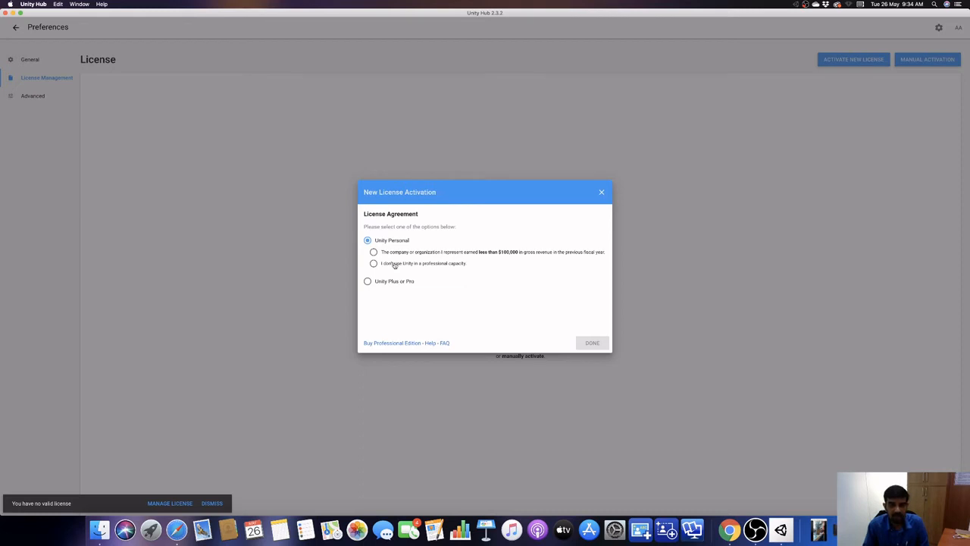
{"action": "left_click", "coordinate": [394, 264]}
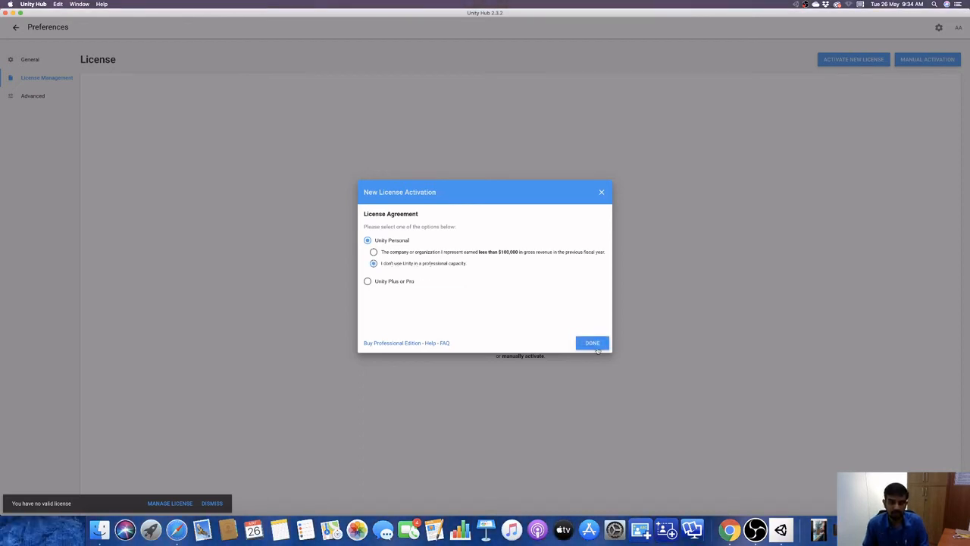
{"action": "left_click", "coordinate": [599, 346]}
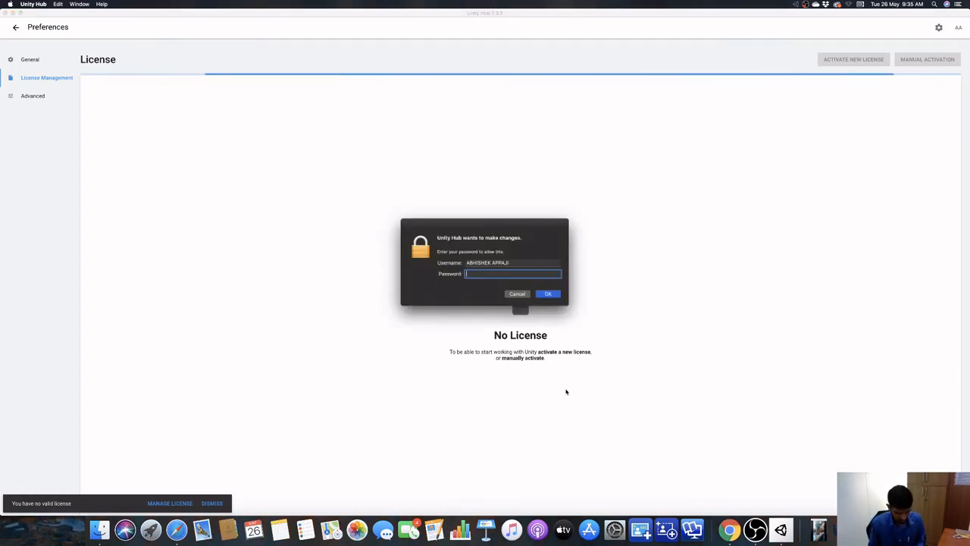
Enter the Mac account password to authorize Unity Hub's changes, and check the Personal license for updates.
{"action": "type", "text": "••••••"}
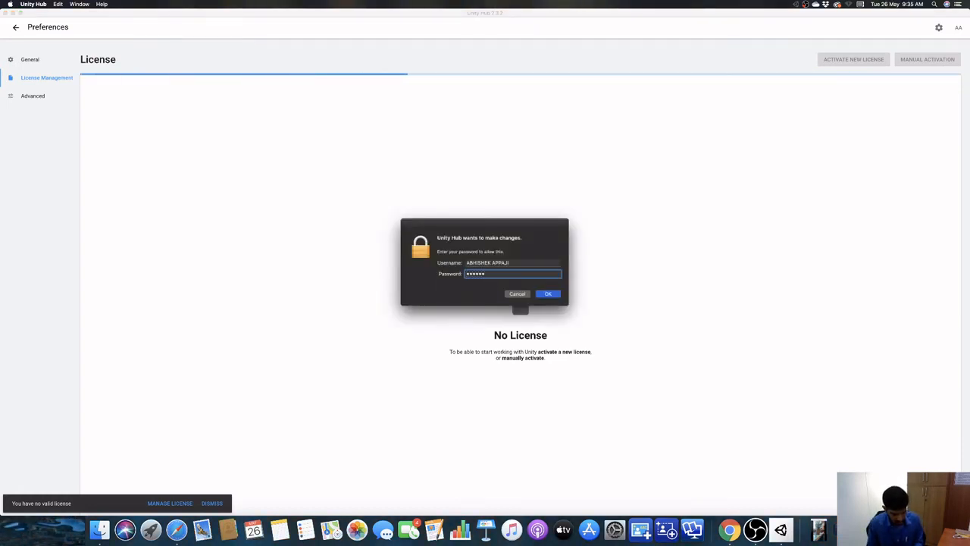
{"action": "key", "text": "BackSpace"}
{"action": "key", "text": "BackSpace"}
{"action": "key", "text": "BackSpace"}
{"action": "key", "text": "BackSpace"}
{"action": "key", "text": "BackSpace"}
{"action": "key", "text": "BackSpace"}
{"action": "key", "text": "BackSpace"}
{"action": "type", "text": "••••••••••"}
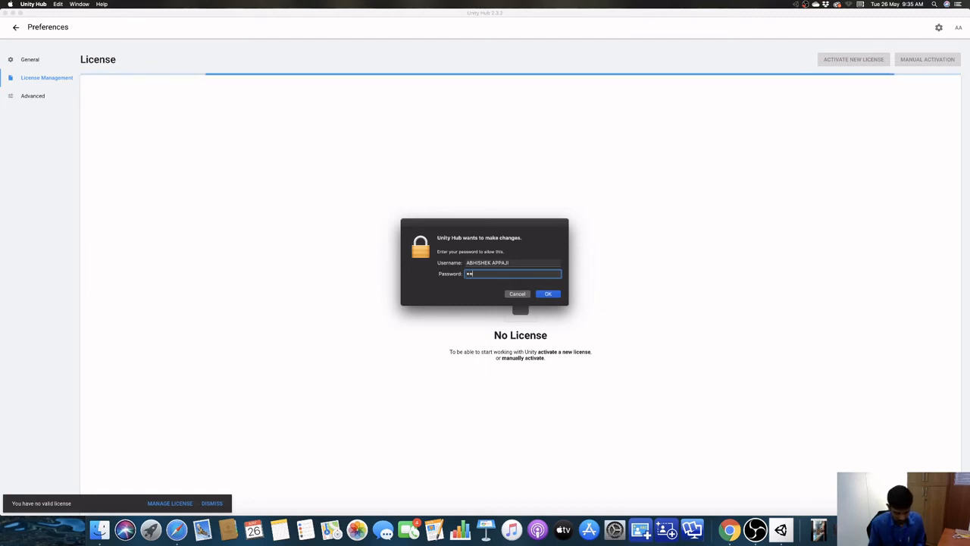
{"action": "type", "text": "•••"}
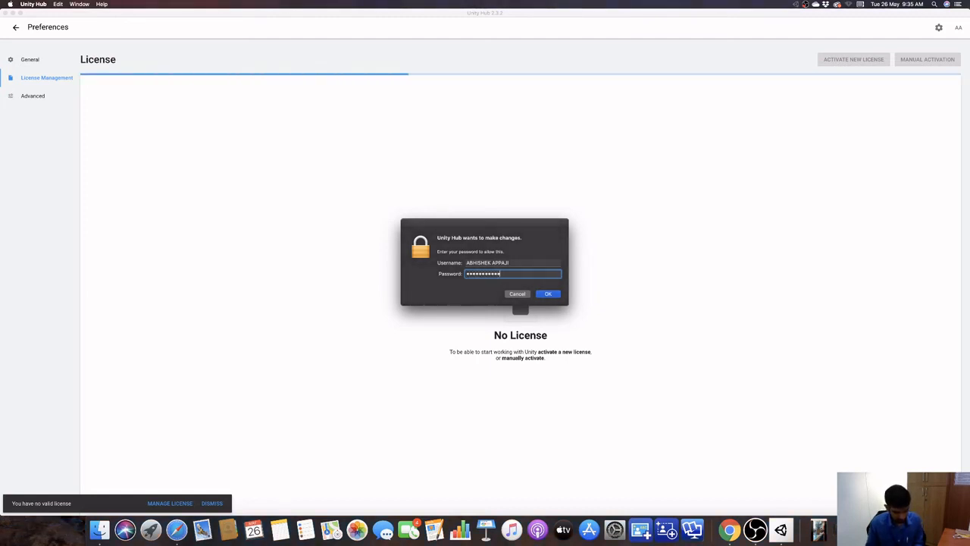
{"action": "left_click", "coordinate": [547, 293]}
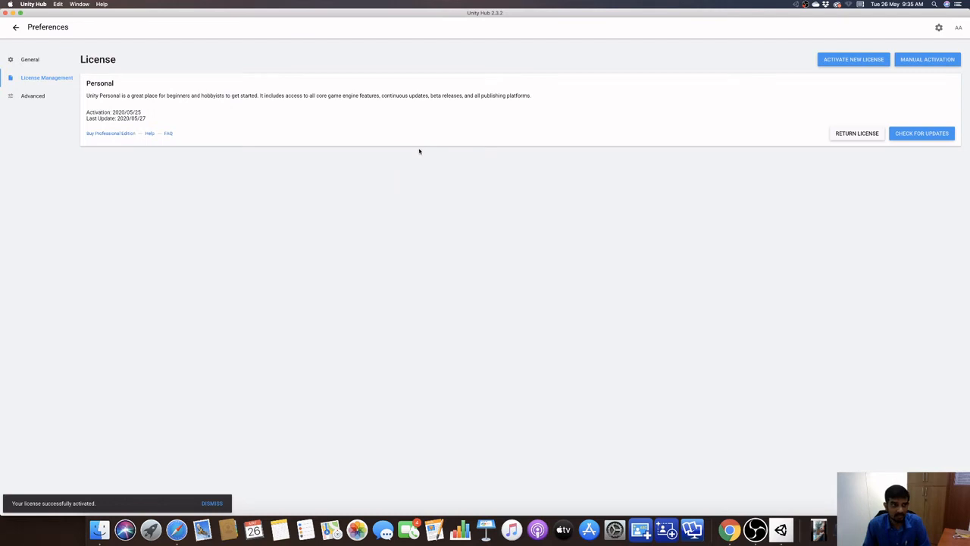
{"action": "left_click", "coordinate": [903, 134]}
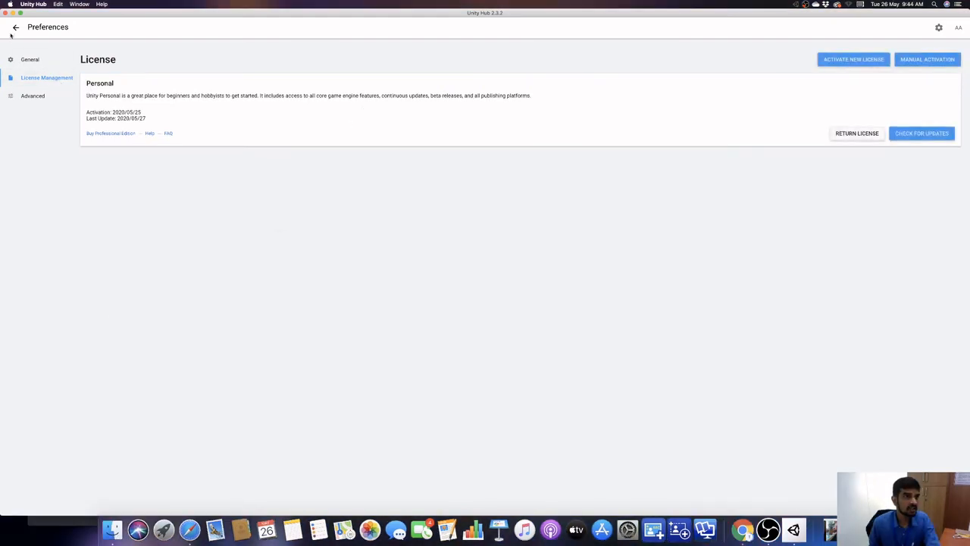
Leave the preferences and start adding Unity 2019.3.14f1 to the installs, proceeding to its module selection.
{"action": "left_click", "coordinate": [14, 28]}
{"action": "left_click", "coordinate": [29, 113]}
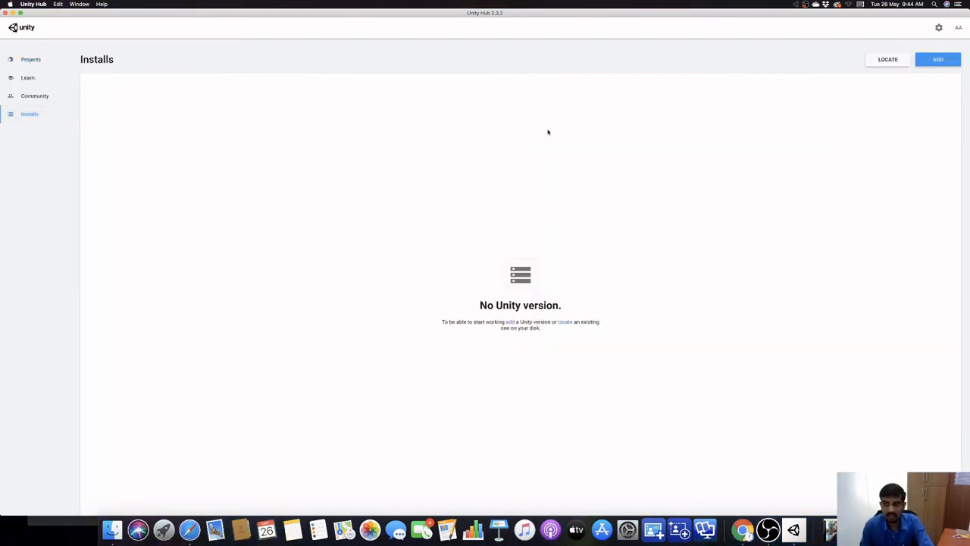
{"action": "left_click", "coordinate": [933, 64]}
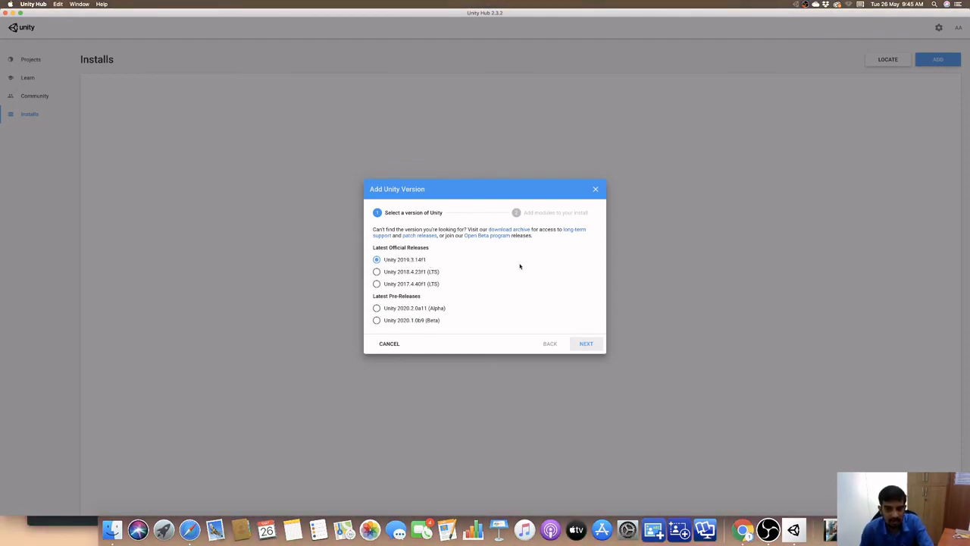
{"action": "left_click", "coordinate": [586, 345]}
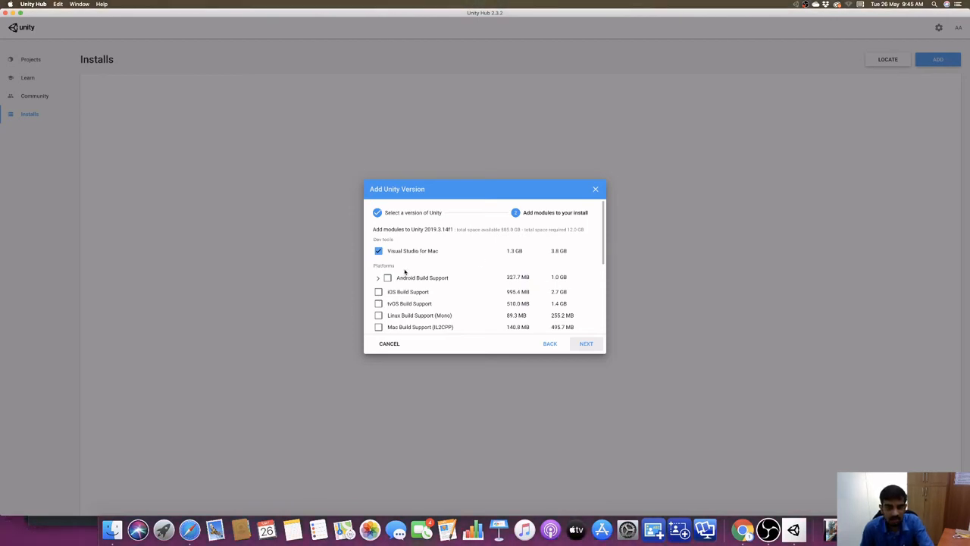
Select iOS Build Support, Mac Build Support (IL2CPP) and WebGL Build Support as additional modules for the install.
{"action": "scroll", "coordinate": [413, 281], "scroll_direction": "down", "scroll_amount": 1}
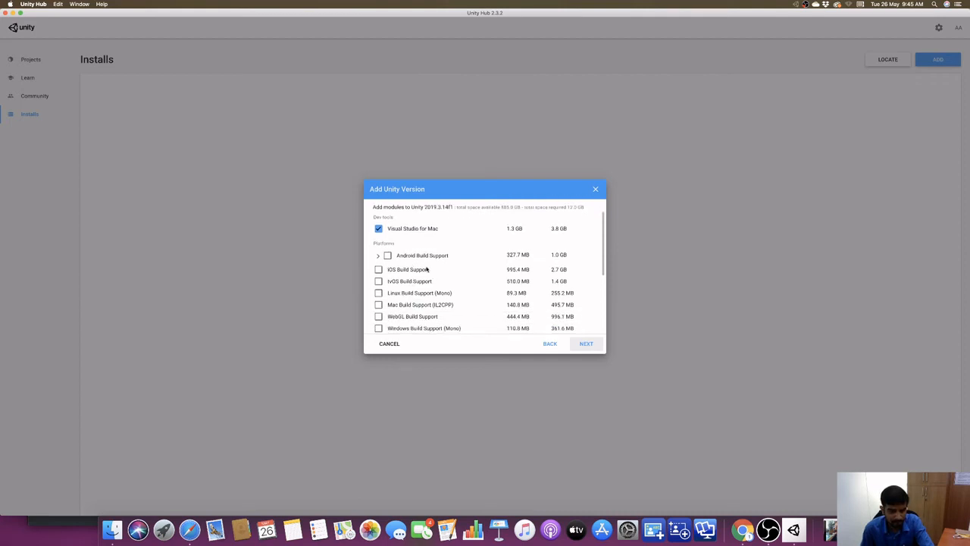
{"action": "left_click", "coordinate": [379, 270]}
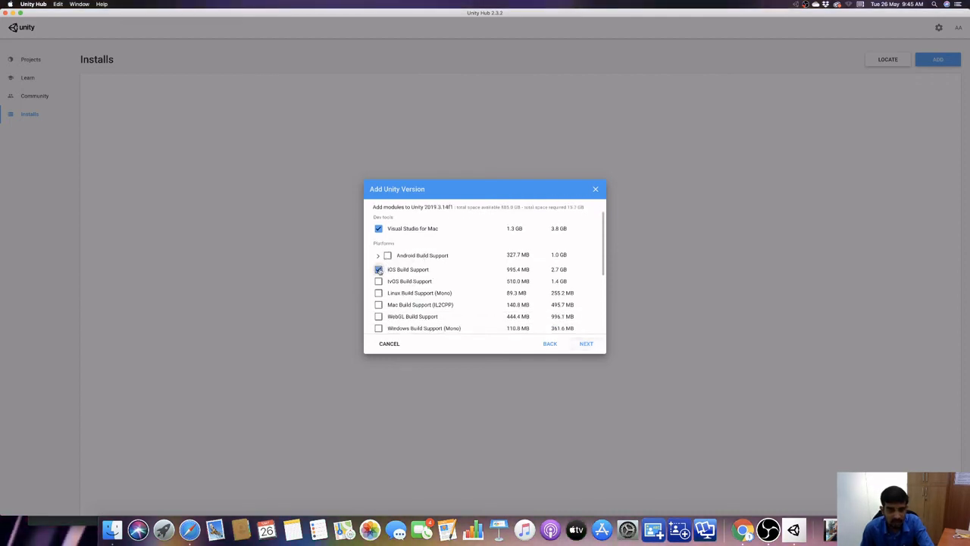
{"action": "left_click", "coordinate": [380, 305]}
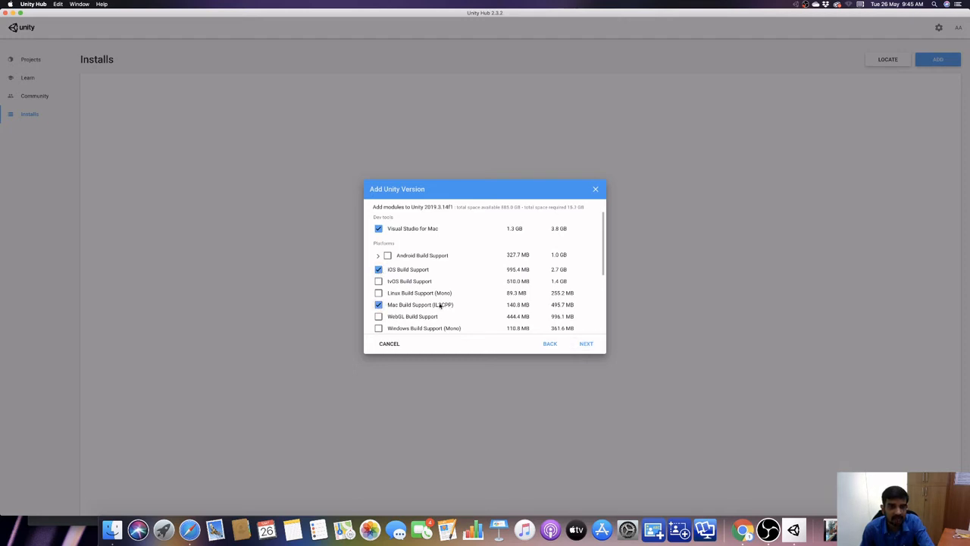
{"action": "scroll", "coordinate": [439, 305], "scroll_direction": "down", "scroll_amount": 3}
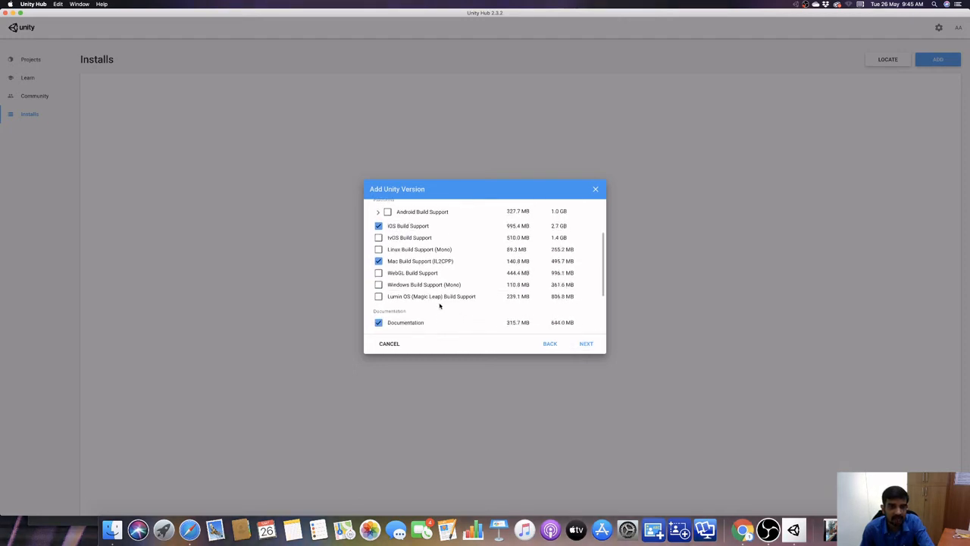
{"action": "left_click", "coordinate": [379, 272]}
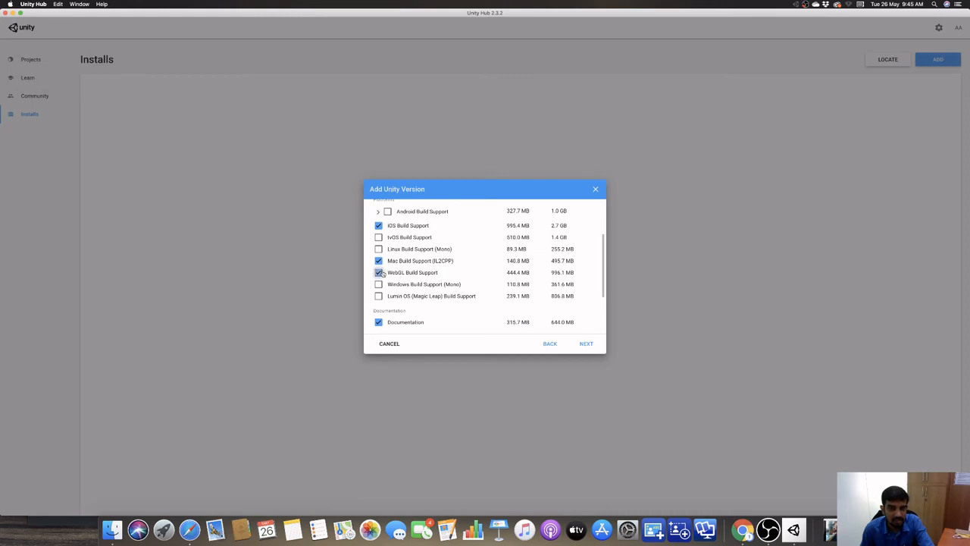
{"action": "scroll", "coordinate": [428, 292], "scroll_direction": "down", "scroll_amount": 1}
{"action": "scroll", "coordinate": [405, 311], "scroll_direction": "down", "scroll_amount": 3}
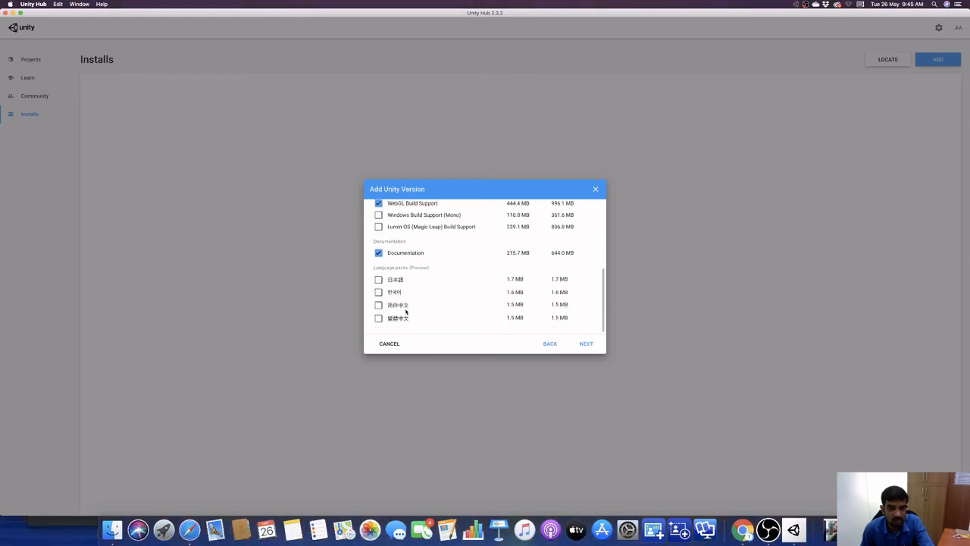
{"action": "scroll", "coordinate": [405, 310], "scroll_direction": "up", "scroll_amount": 10}
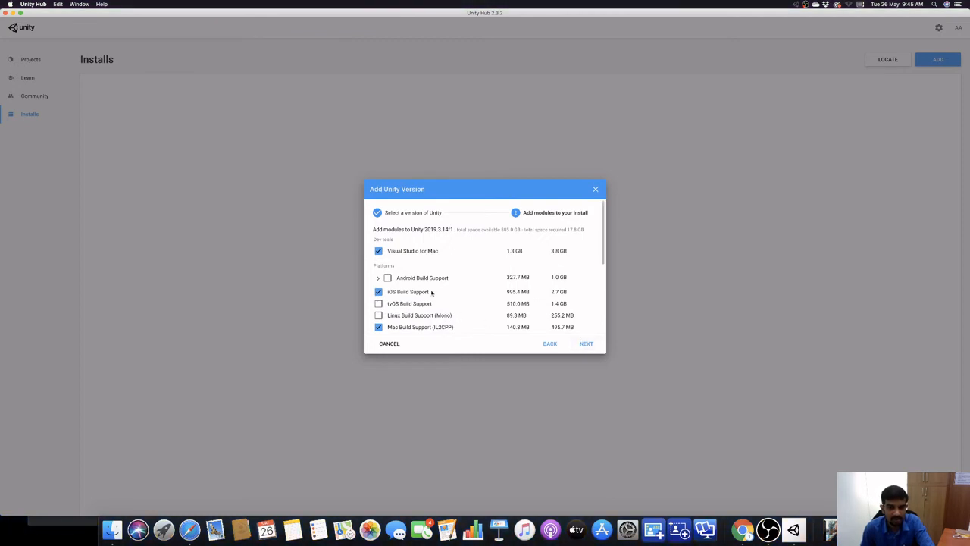
Accept the Visual Studio for Mac license terms and start installing Unity with the selected modules.
{"action": "left_click", "coordinate": [586, 343]}
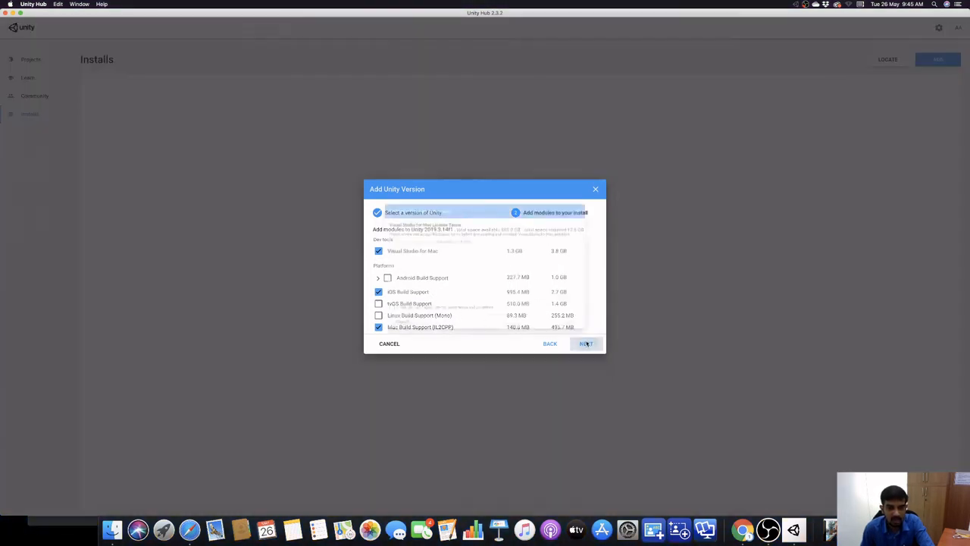
{"action": "left_click", "coordinate": [352, 325]}
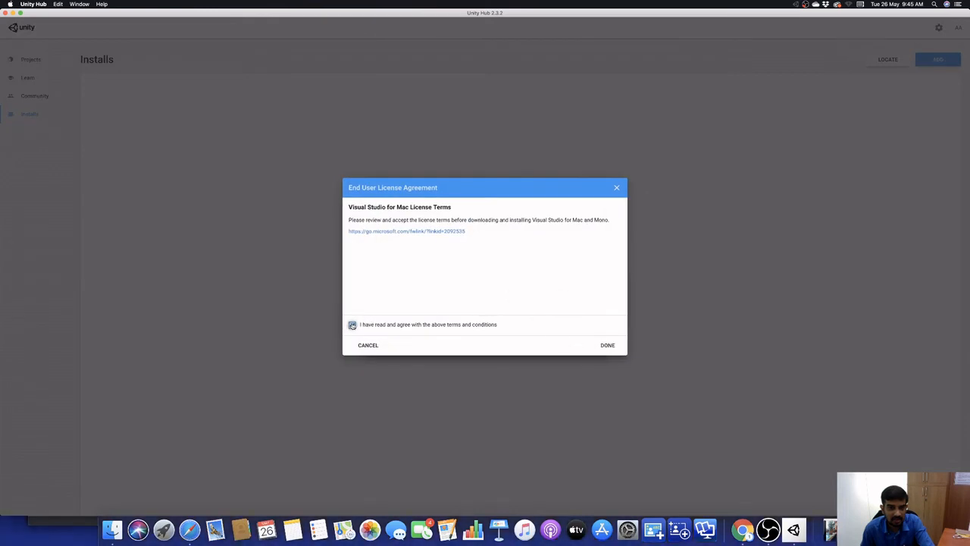
{"action": "left_click", "coordinate": [608, 345]}
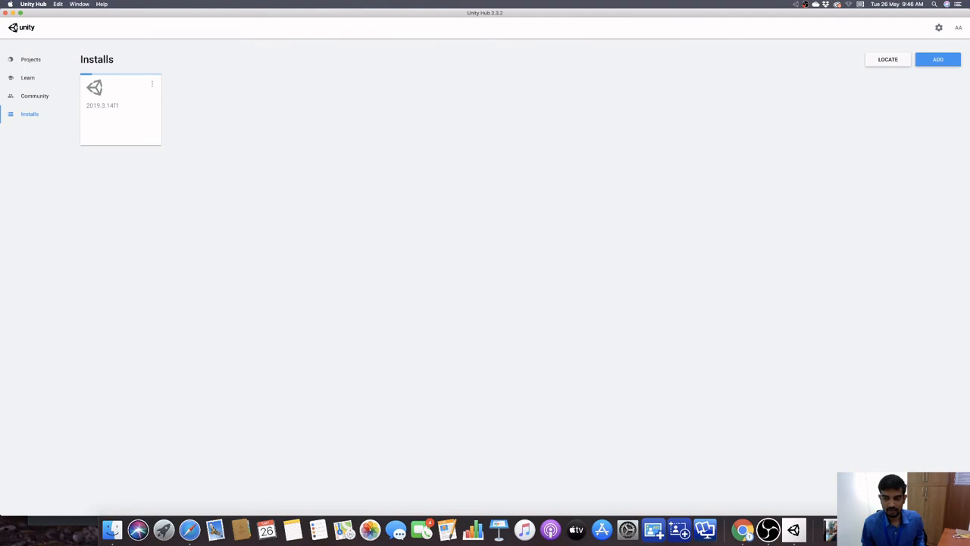
{"action": "key", "text": "super+Tab"}
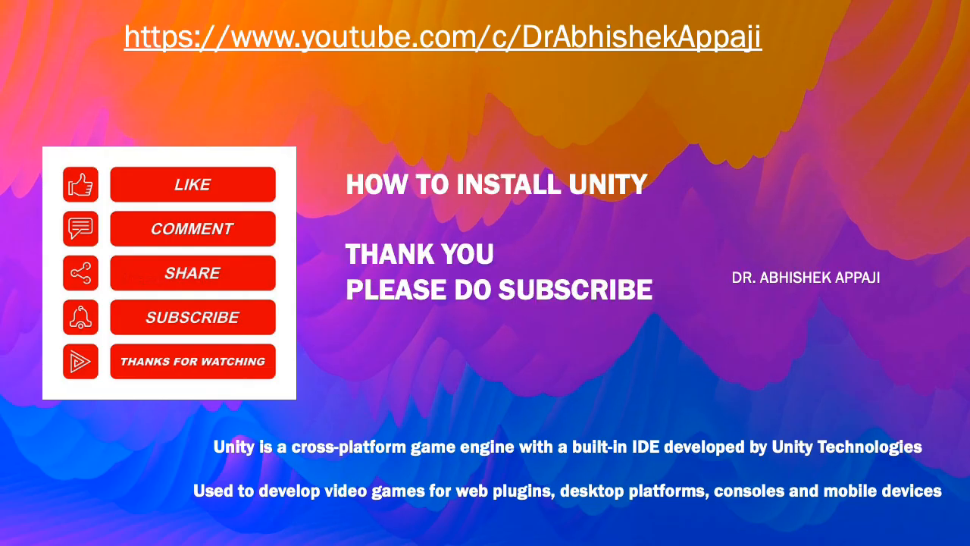